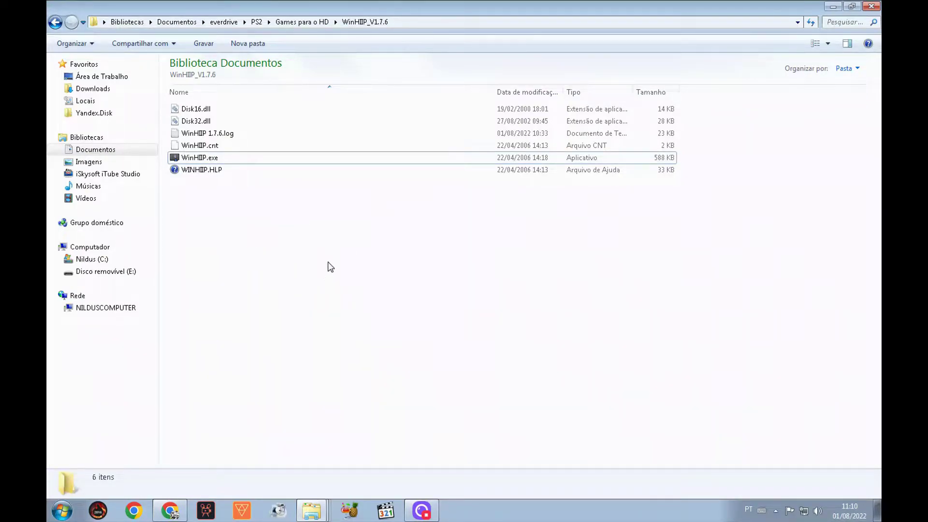
- Launch WinHIIP.exe, dismiss its About window, and select the 7.45Gb PS2 drive (Drive 1)
{"action": "double_click", "coordinate": [213, 158]}
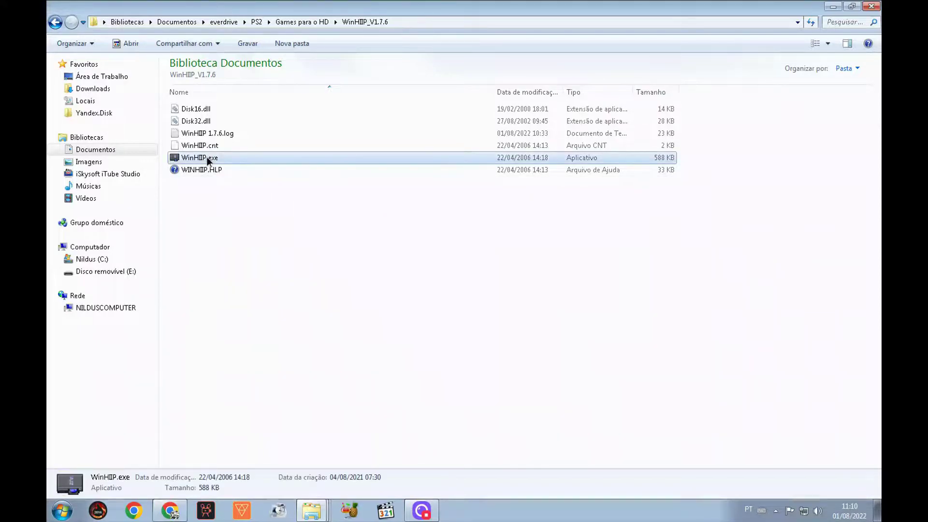
{"action": "left_click_drag", "start_coordinate": [492, 148], "coordinate": [404, 203]}
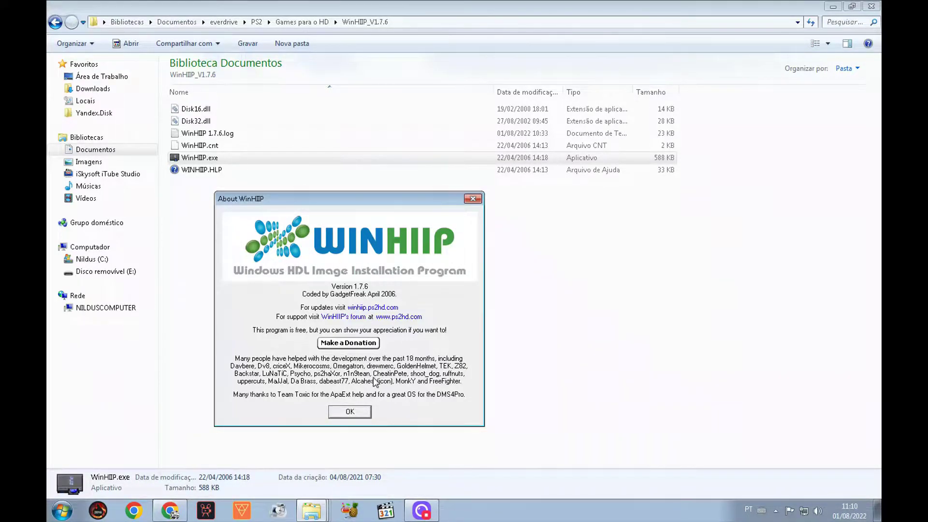
{"action": "left_click", "coordinate": [353, 413]}
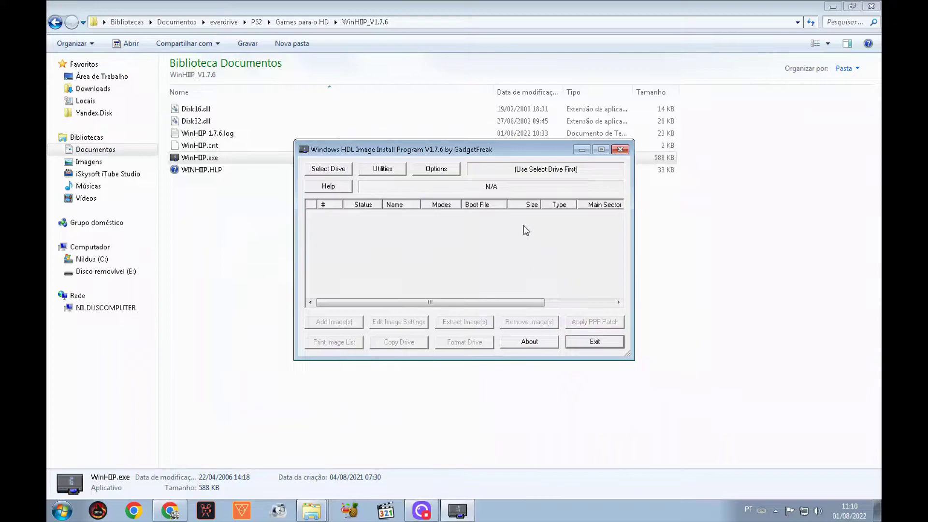
{"action": "left_click_drag", "start_coordinate": [475, 146], "coordinate": [517, 189]}
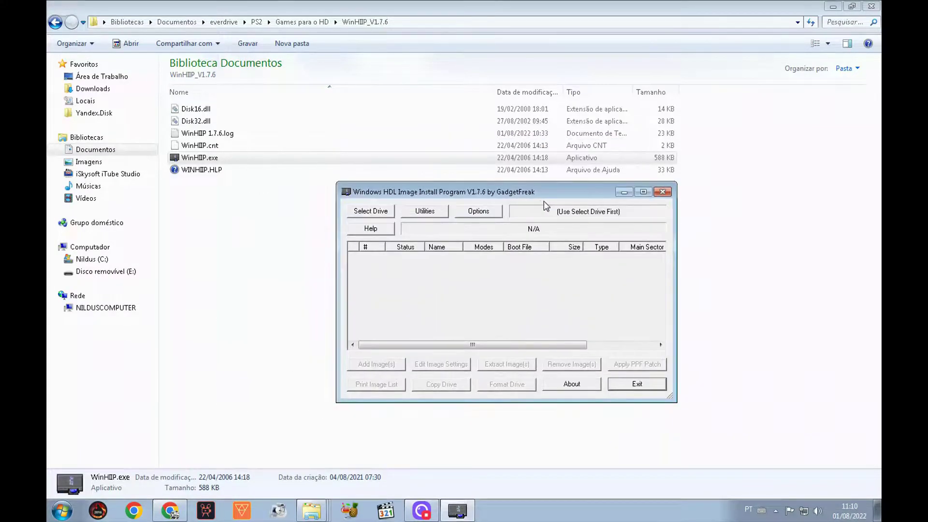
{"action": "left_click", "coordinate": [371, 211]}
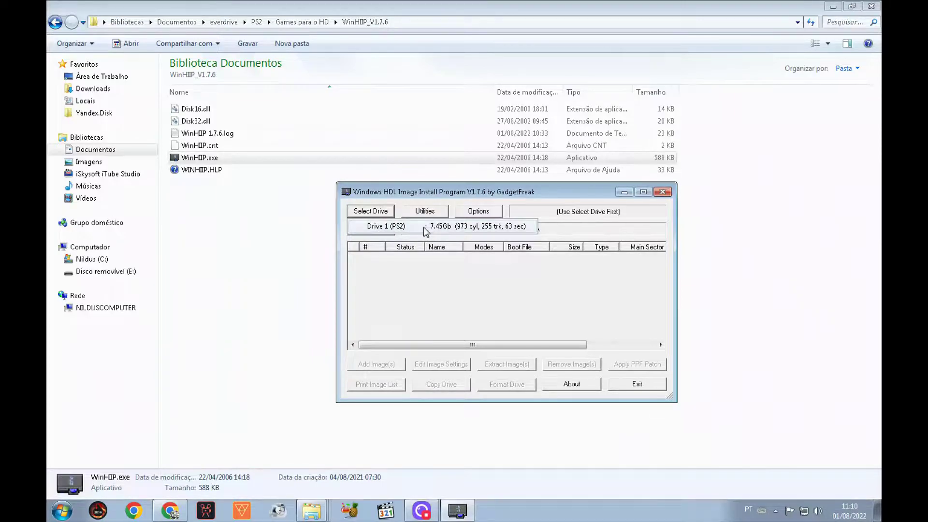
{"action": "left_click", "coordinate": [423, 227]}
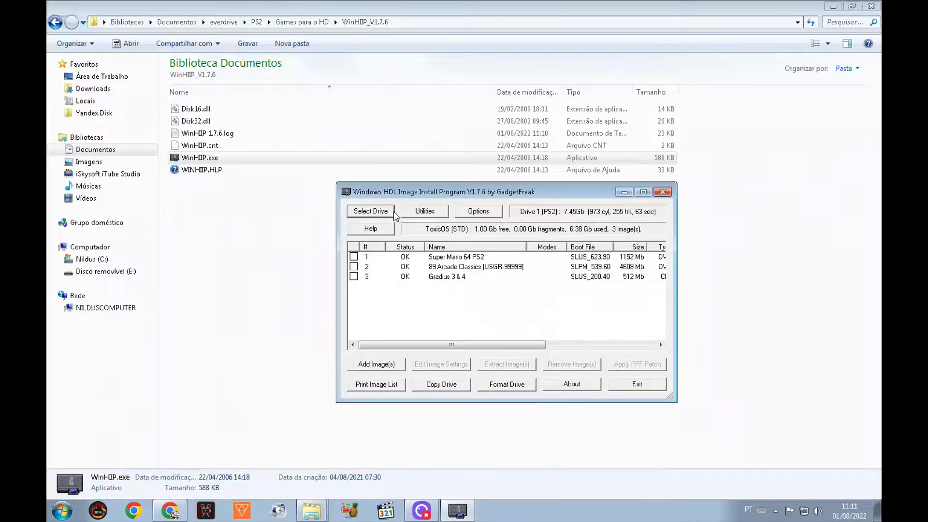
- Format the selected PS2 drive with Quick erase mode and the Toxic OS application, accepting the format warnings
{"action": "left_click", "coordinate": [510, 389]}
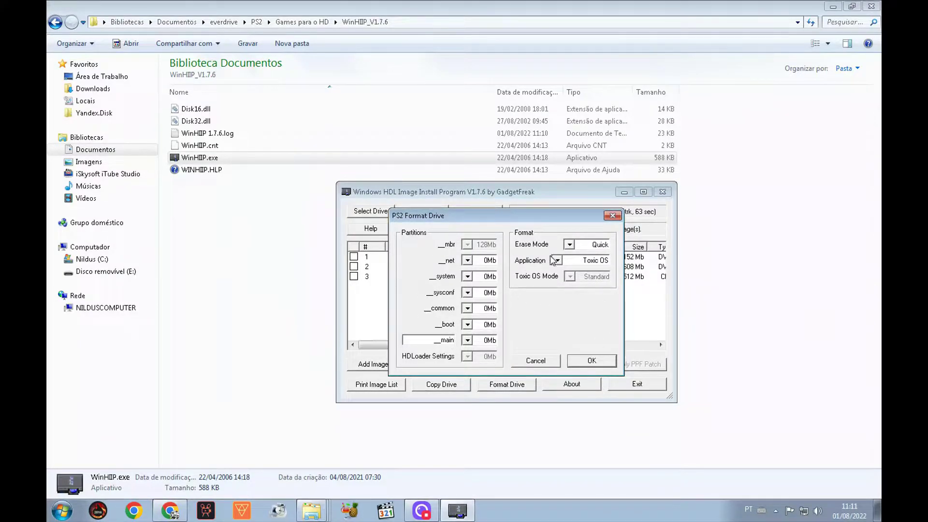
{"action": "left_click", "coordinate": [602, 359]}
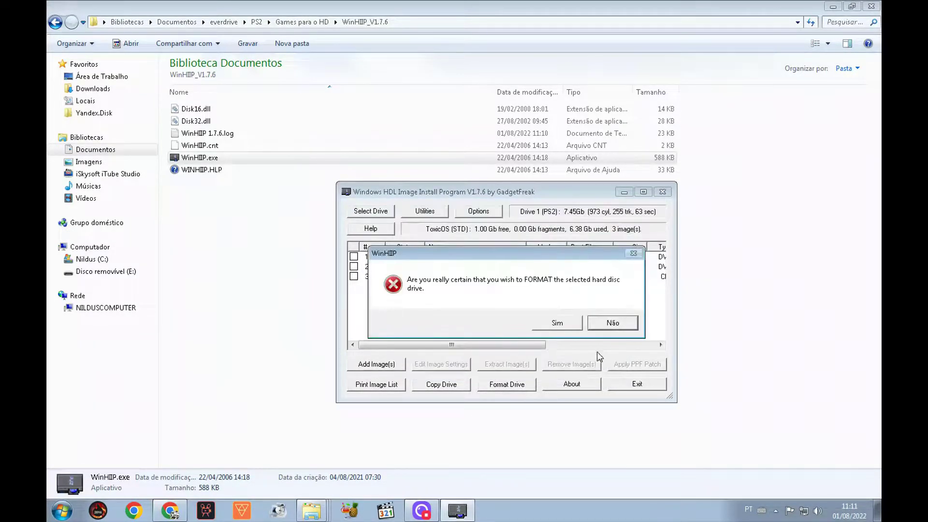
{"action": "left_click_drag", "start_coordinate": [547, 260], "coordinate": [659, 178]}
{"action": "left_click", "coordinate": [669, 248]}
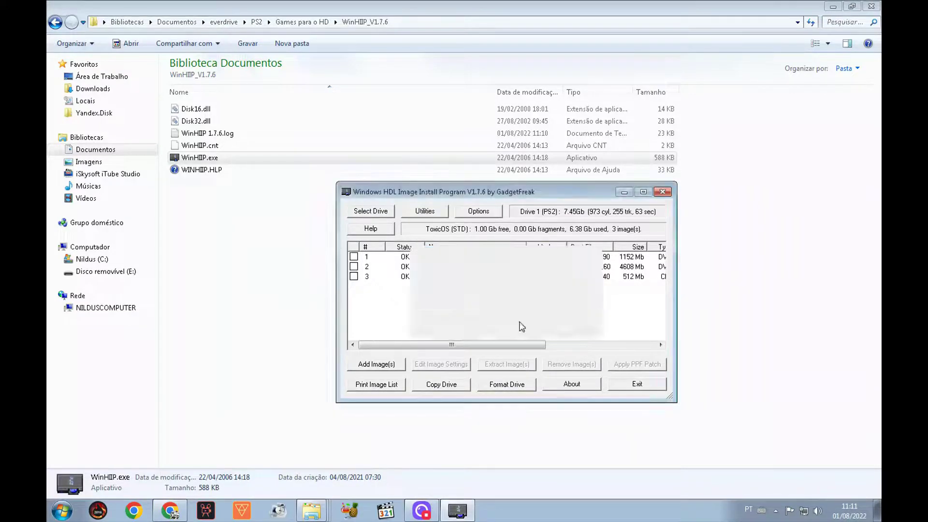
{"action": "left_click", "coordinate": [519, 324]}
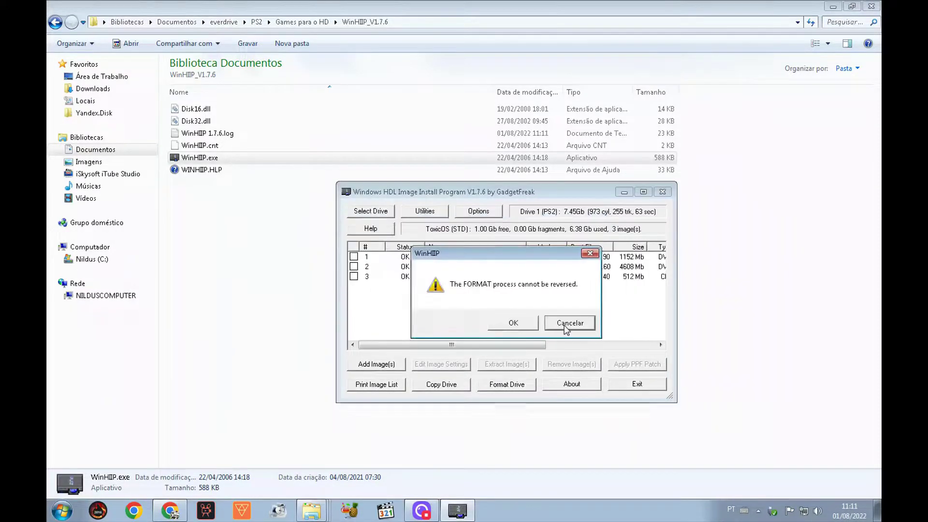
{"action": "left_click", "coordinate": [512, 324]}
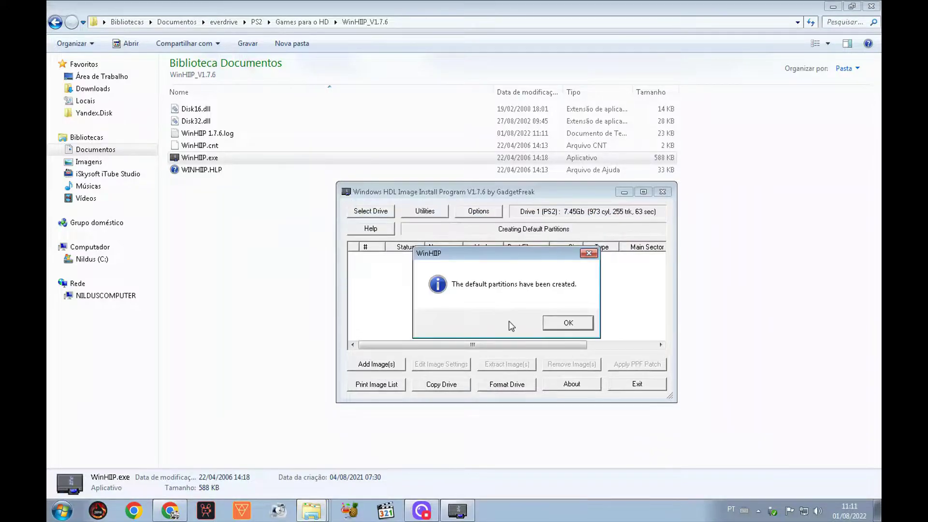
{"action": "left_click", "coordinate": [568, 322]}
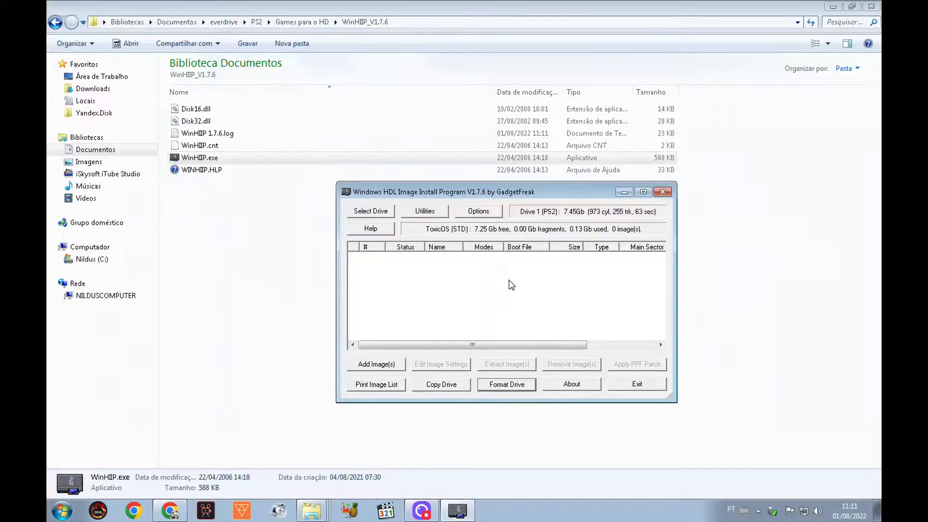
- Decline the Windows request to format the disk in drive E:
{"action": "left_click_drag", "start_coordinate": [516, 193], "coordinate": [579, 202]}
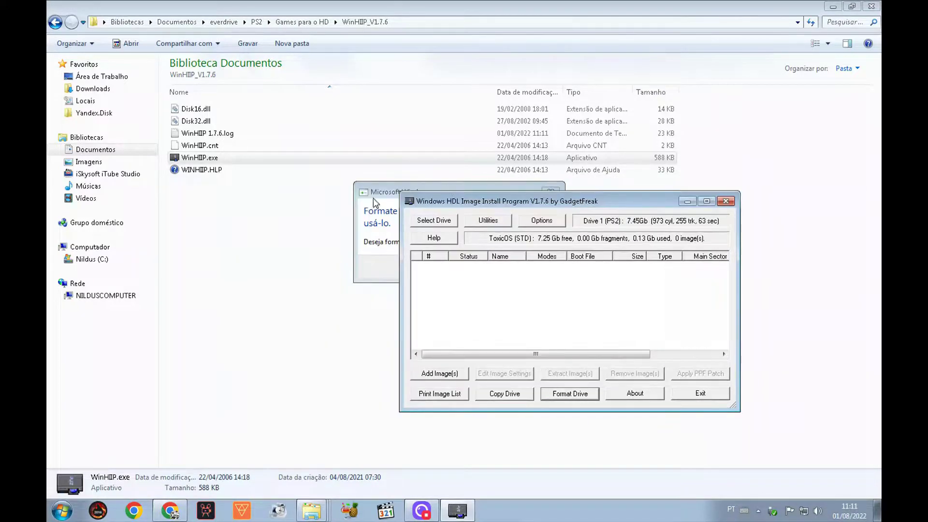
{"action": "left_click", "coordinate": [422, 185]}
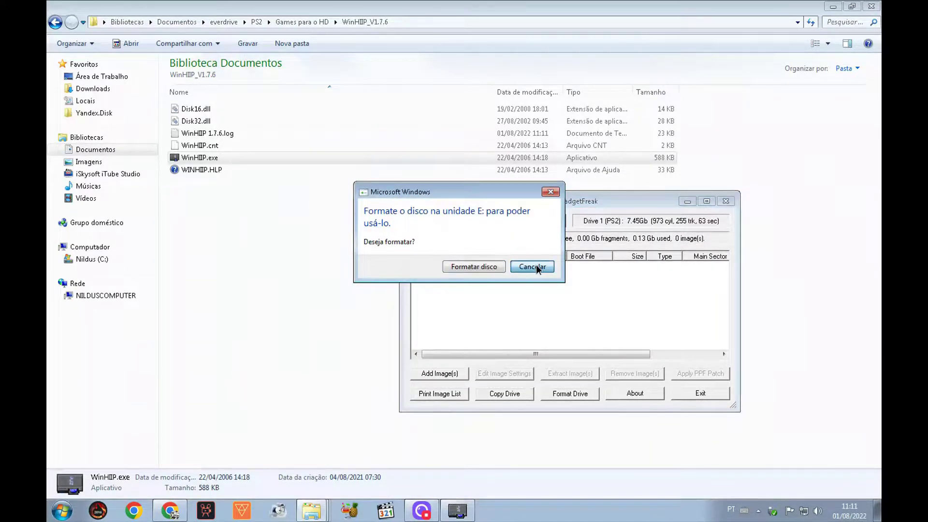
{"action": "left_click_drag", "start_coordinate": [506, 192], "coordinate": [298, 253]}
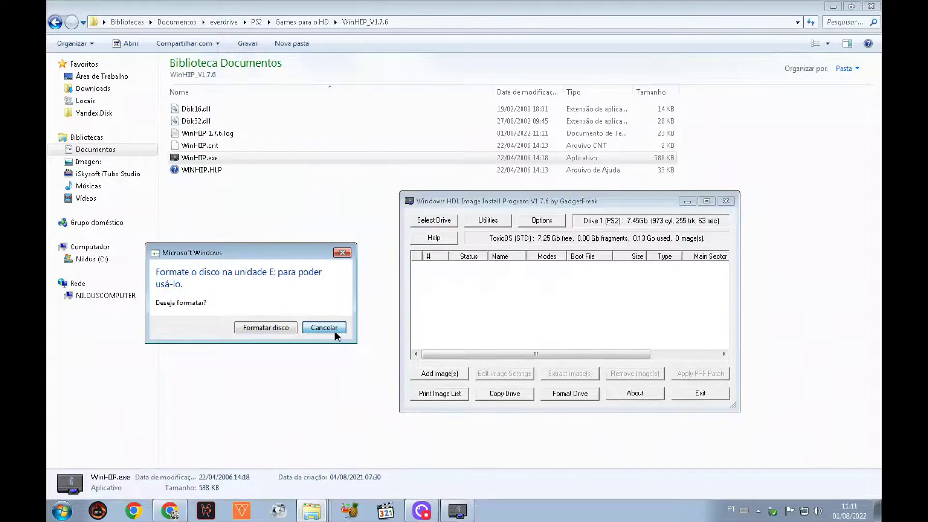
{"action": "left_click_drag", "start_coordinate": [252, 253], "coordinate": [280, 233]}
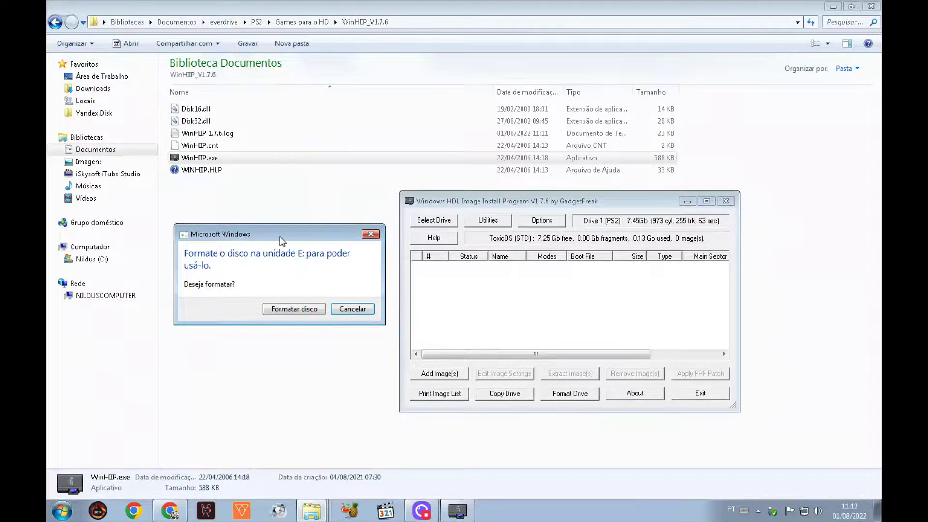
{"action": "mouse_move", "coordinate": [280, 240]}
{"action": "left_mouse_down"}
{"action": "mouse_move", "coordinate": [277, 228]}
{"action": "mouse_move", "coordinate": [267, 230]}
{"action": "left_mouse_up"}
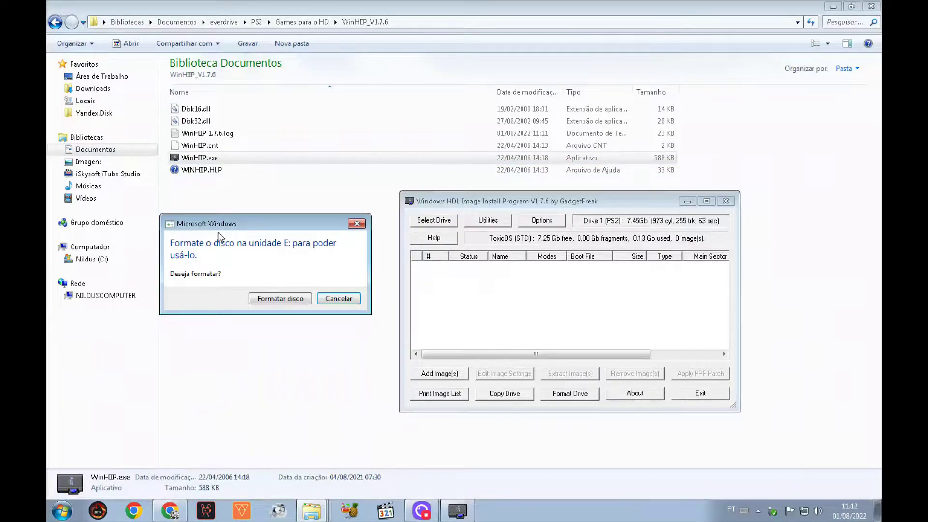
{"action": "left_click_drag", "start_coordinate": [233, 222], "coordinate": [209, 213]}
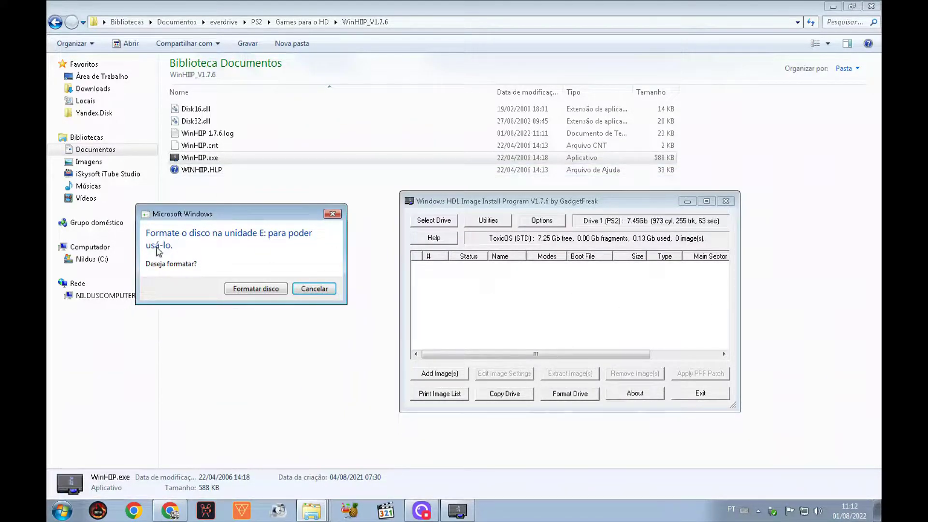
{"action": "left_click", "coordinate": [313, 289]}
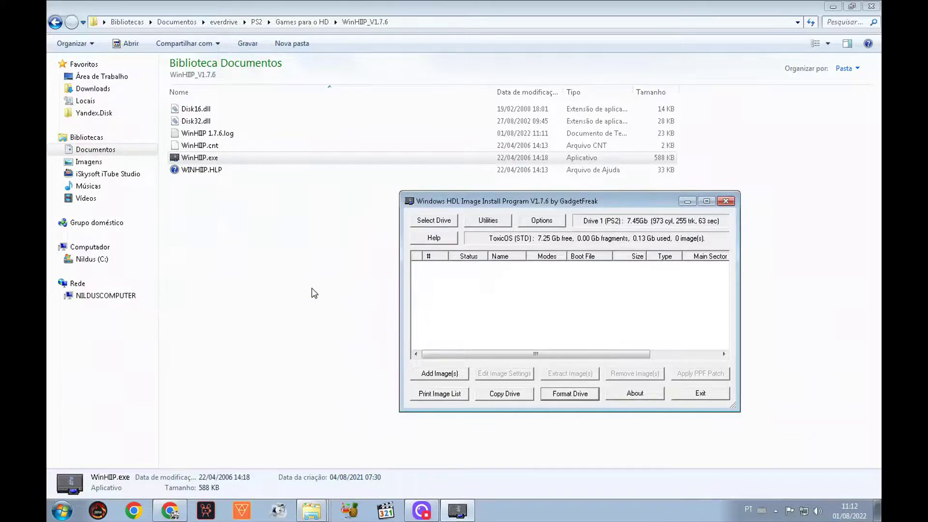
- Queue the ICO (USA).cue image file from the "89 Arcade Classics [USGR-99999]" folder on the desktop for installation
{"action": "left_click_drag", "start_coordinate": [573, 206], "coordinate": [507, 211]}
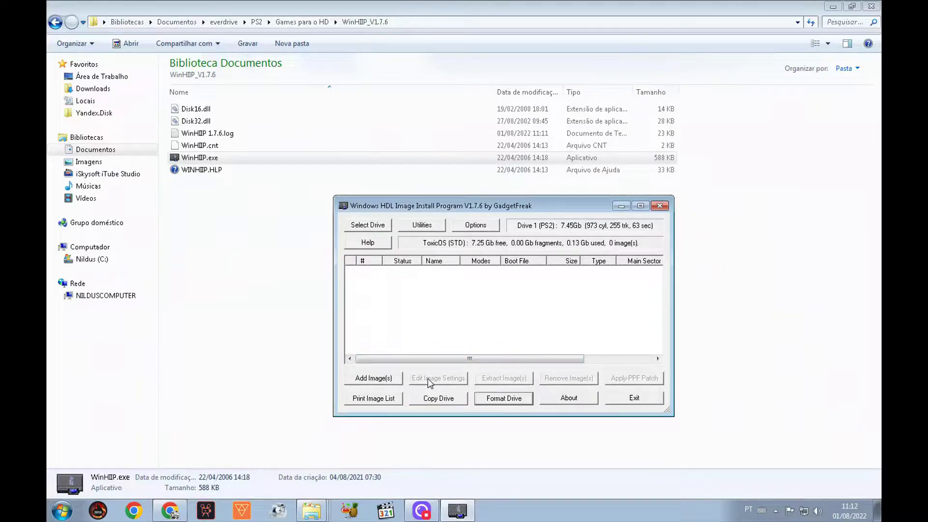
{"action": "left_click", "coordinate": [374, 378]}
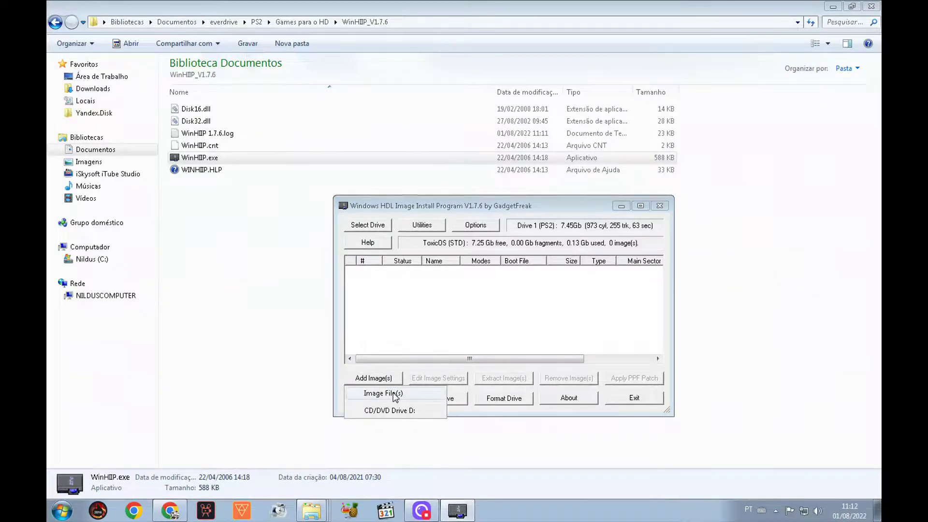
{"action": "left_click", "coordinate": [389, 393]}
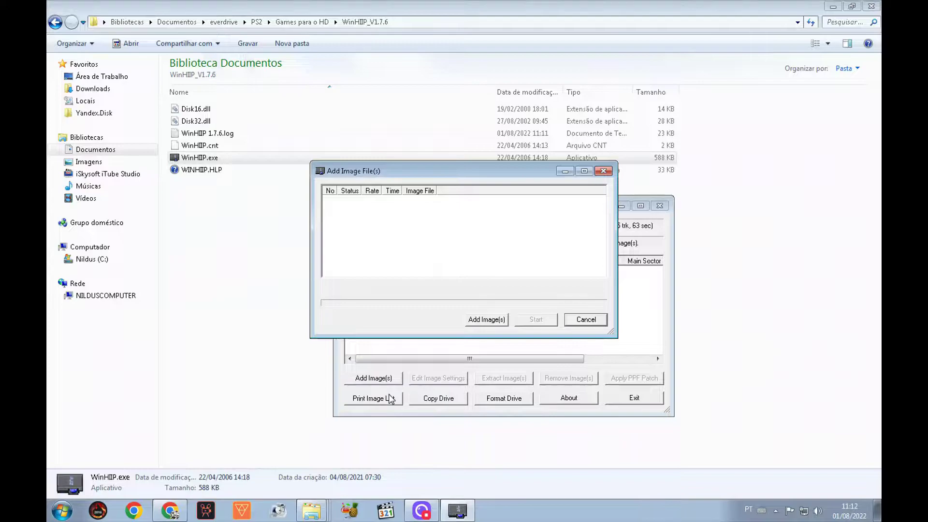
{"action": "left_click", "coordinate": [493, 320]}
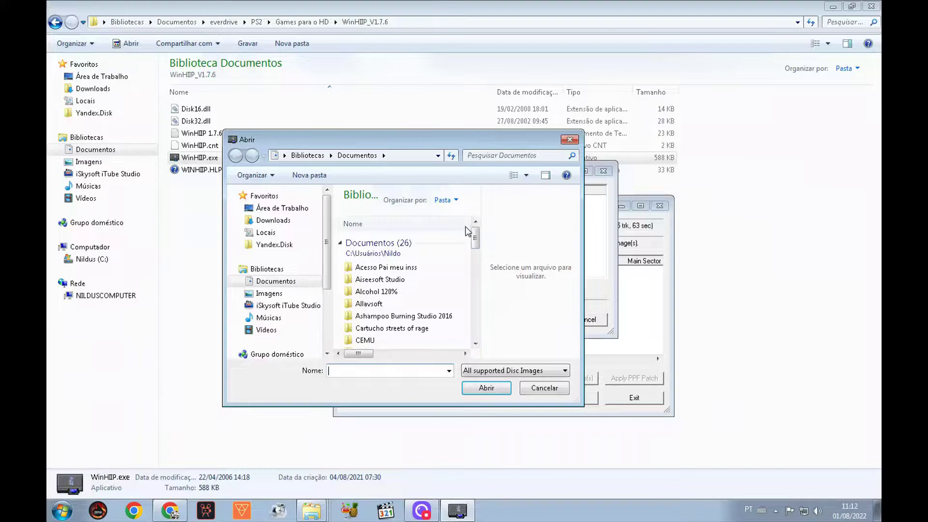
{"action": "left_click", "coordinate": [289, 208]}
{"action": "left_click_drag", "start_coordinate": [476, 216], "coordinate": [491, 275]}
{"action": "double_click", "coordinate": [367, 213]}
{"action": "double_click", "coordinate": [364, 211]}
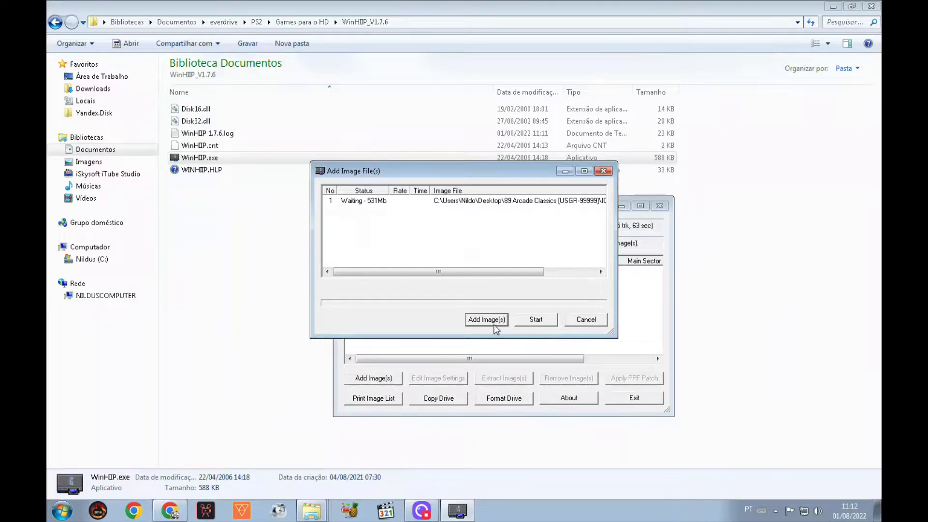
- Install the queued image with the menu name ICO (USA), boot file SCUS_971.13 and media type CD
{"action": "left_click_drag", "start_coordinate": [445, 173], "coordinate": [273, 235]}
{"action": "left_click", "coordinate": [365, 380]}
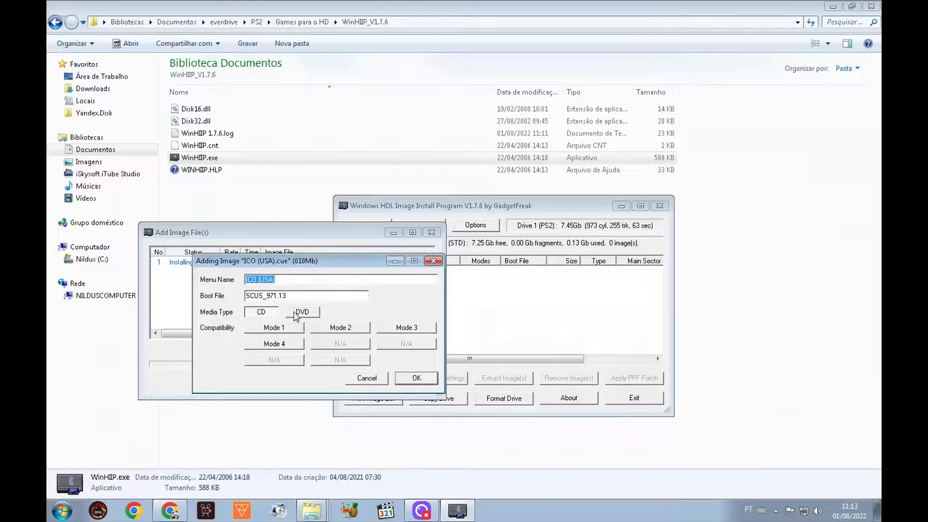
{"action": "left_click", "coordinate": [422, 379]}
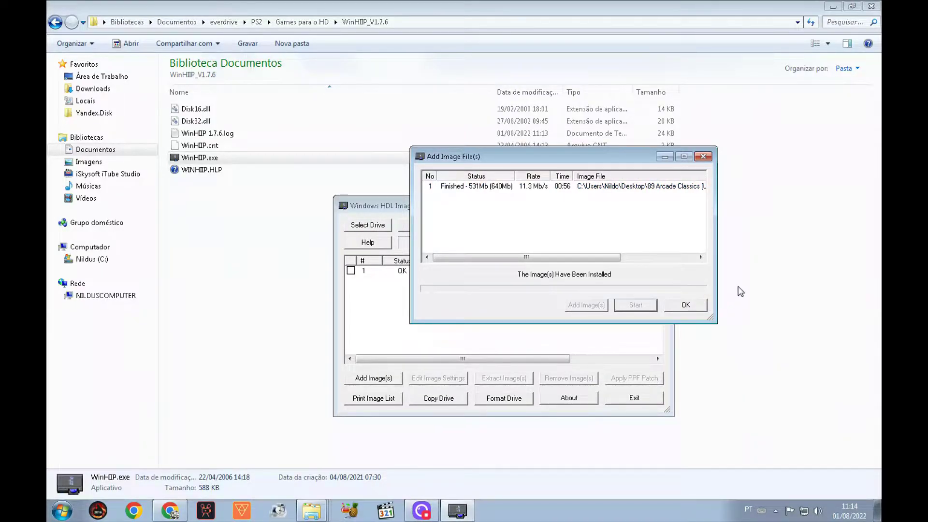
- Close the finished image installation window and exit WinHIIP
{"action": "left_click_drag", "start_coordinate": [628, 157], "coordinate": [680, 162]}
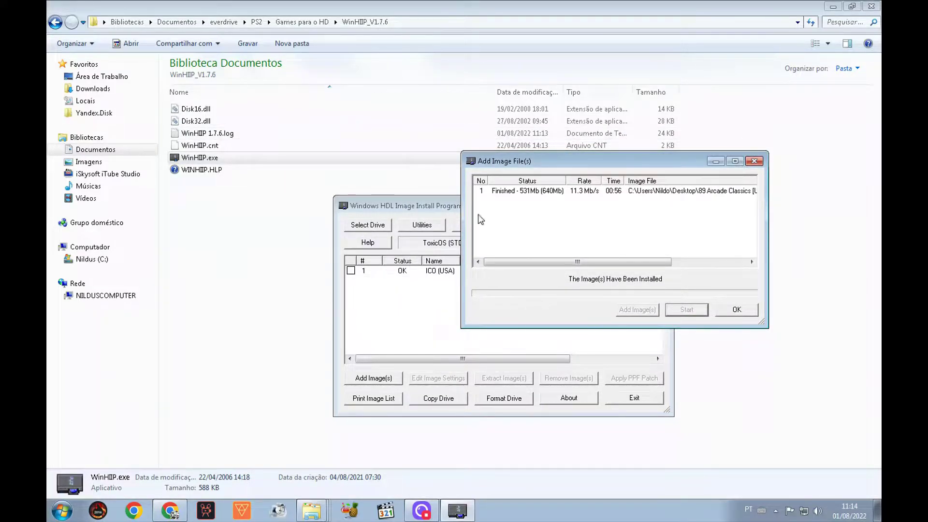
{"action": "left_click", "coordinate": [738, 311]}
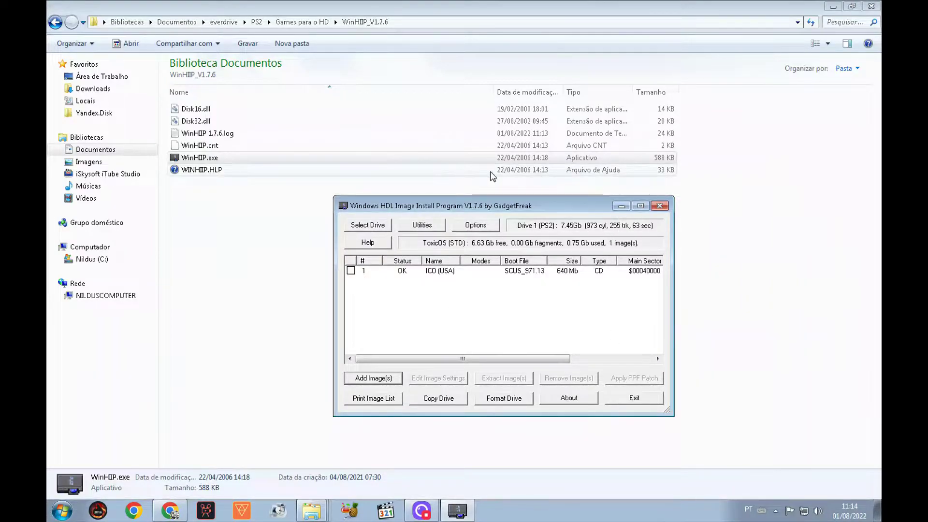
{"action": "left_click_drag", "start_coordinate": [517, 207], "coordinate": [541, 199]}
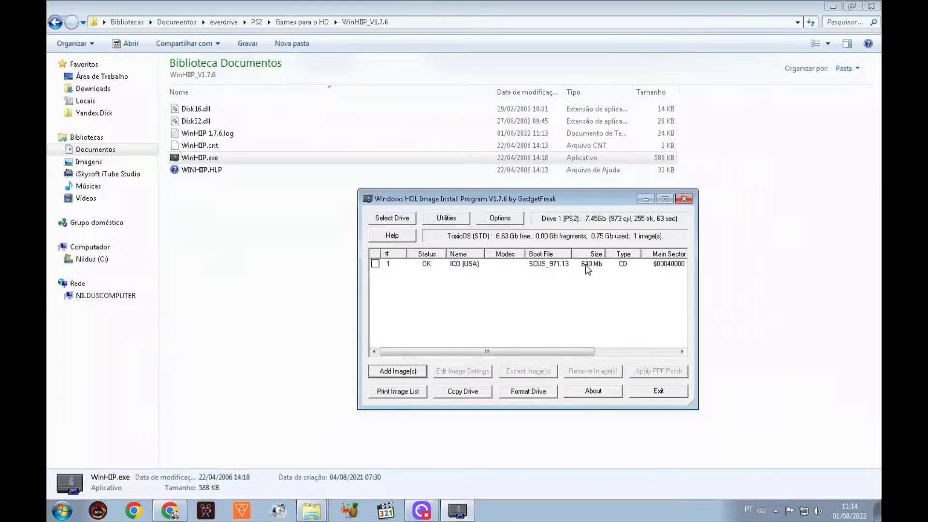
{"action": "left_click", "coordinate": [660, 394]}
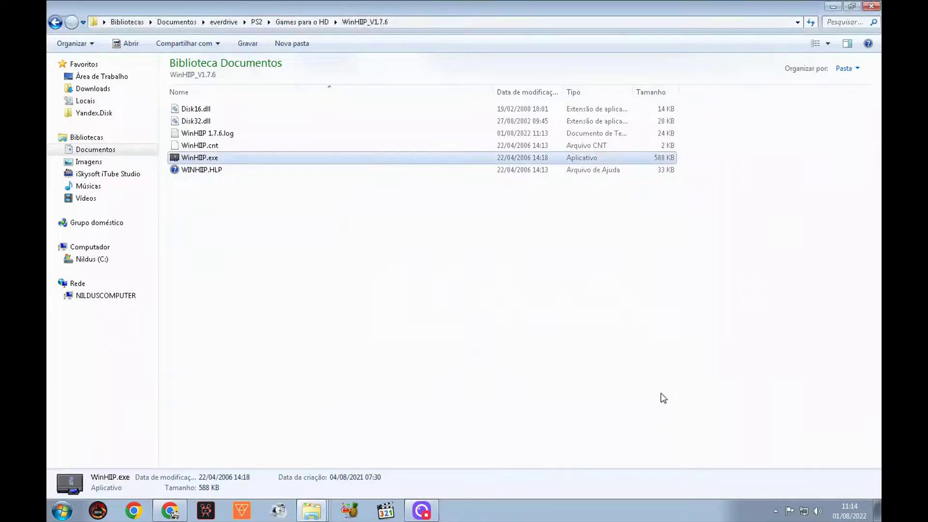